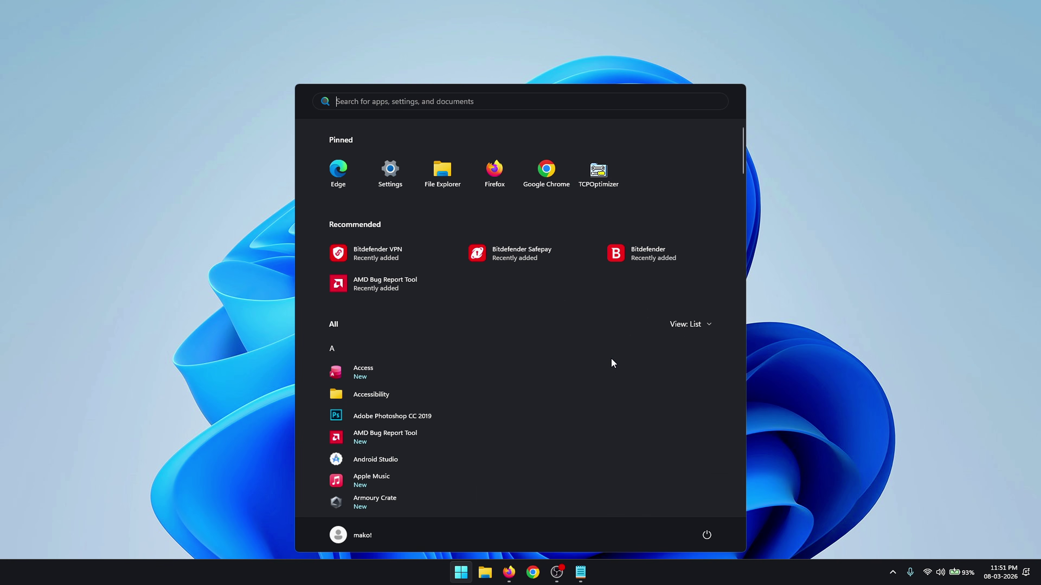
Step: Open the restore point settings and turn on system protection for Local Disk (C:)
text(restore)
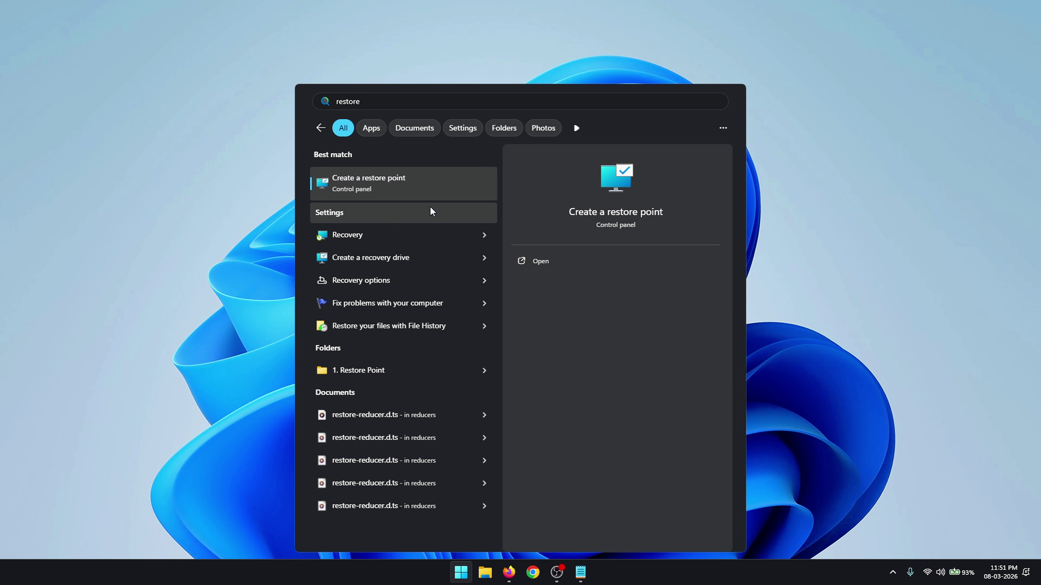
click(411, 195)
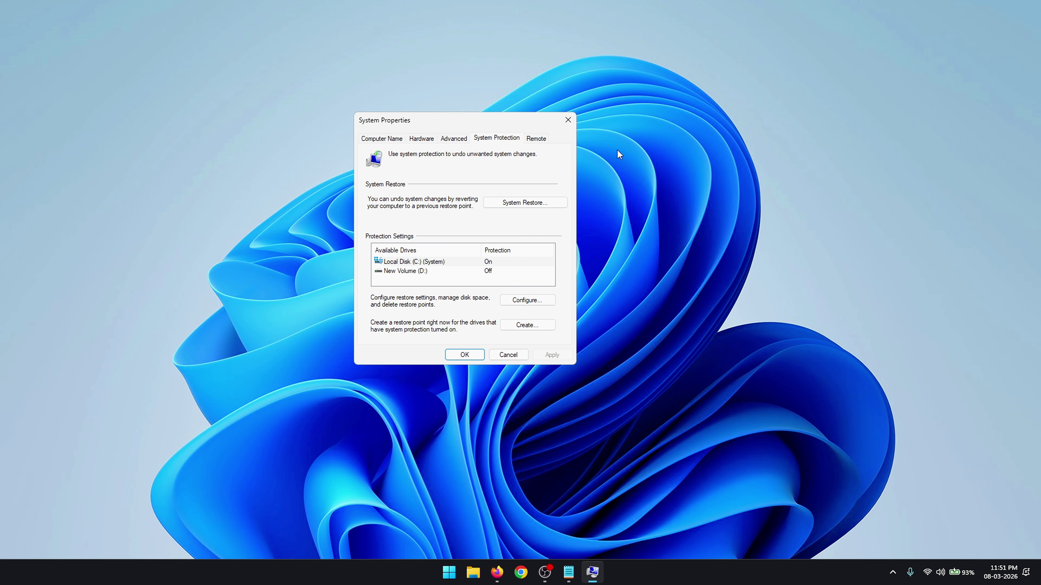
click(508, 263)
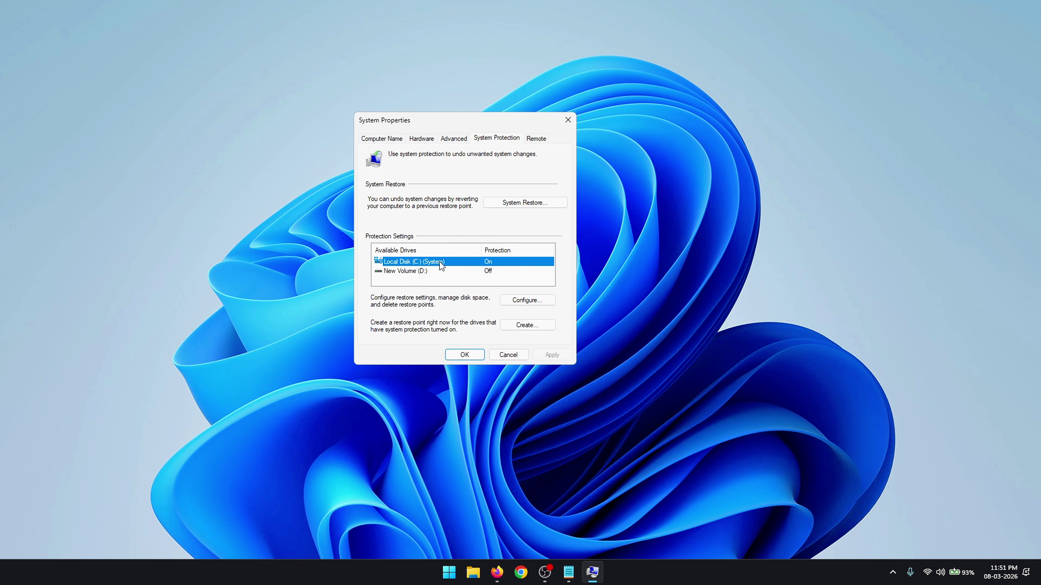
click(519, 303)
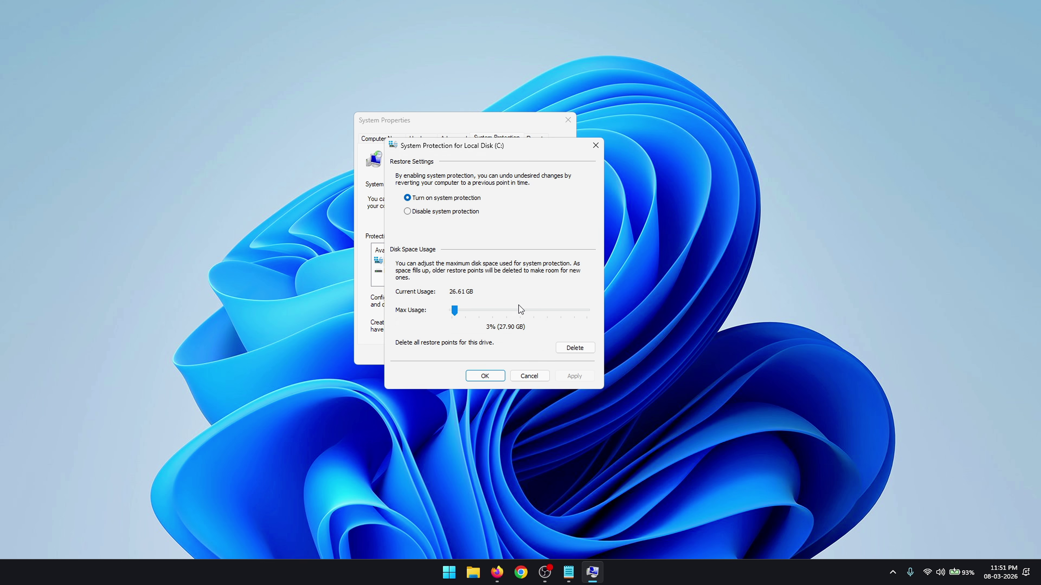
click(407, 199)
click(574, 376)
click(484, 376)
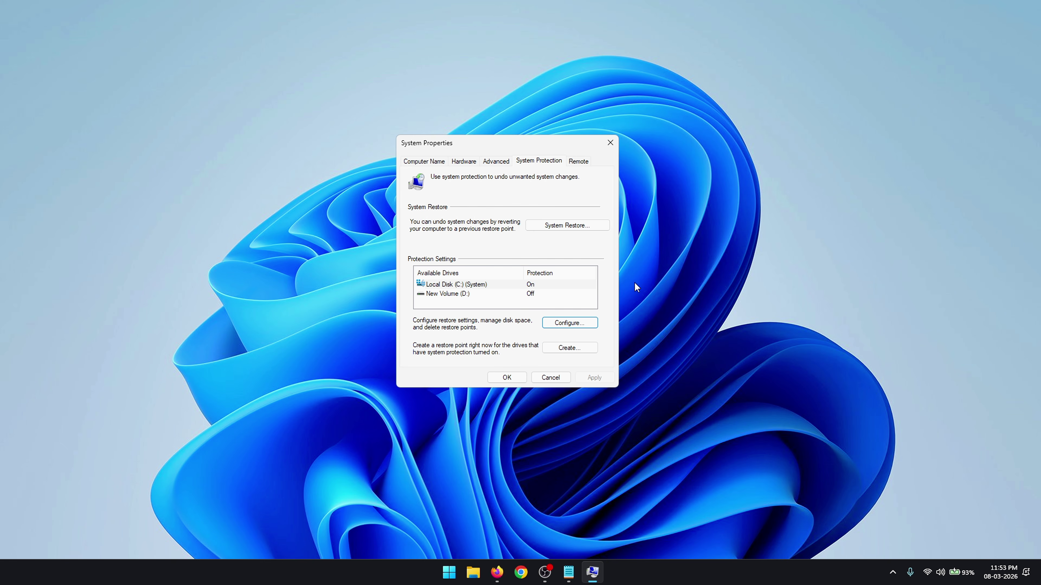
Step: Create a restore point described as "8th march 2026" and close System Properties
click(574, 347)
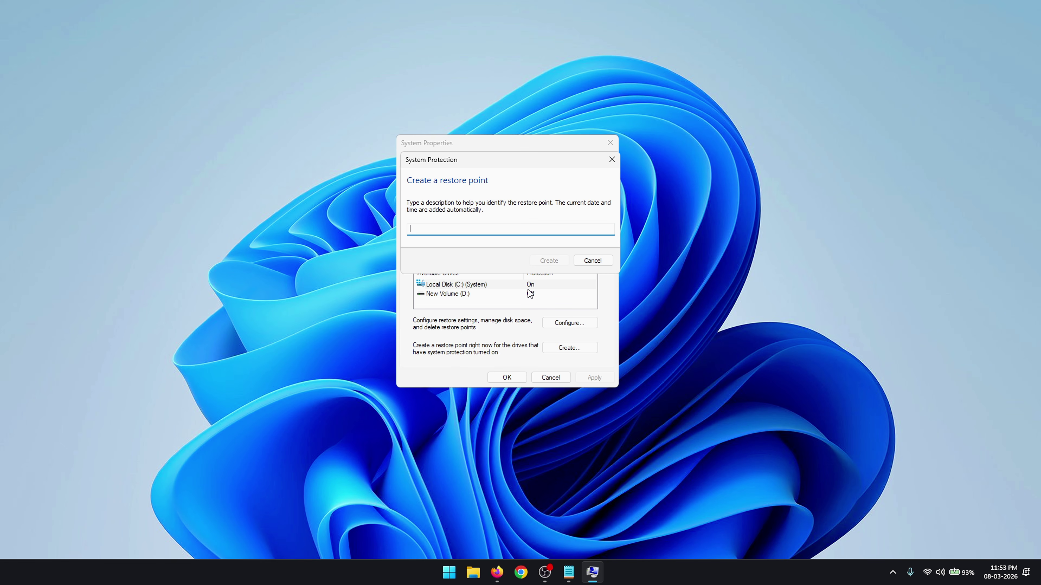
text(We are in 2026)
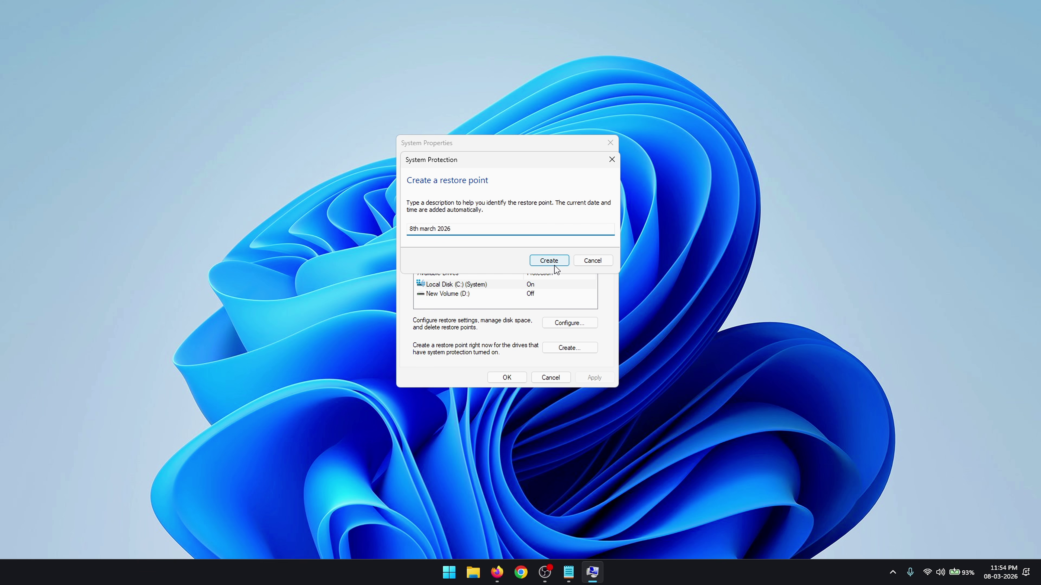
click(558, 261)
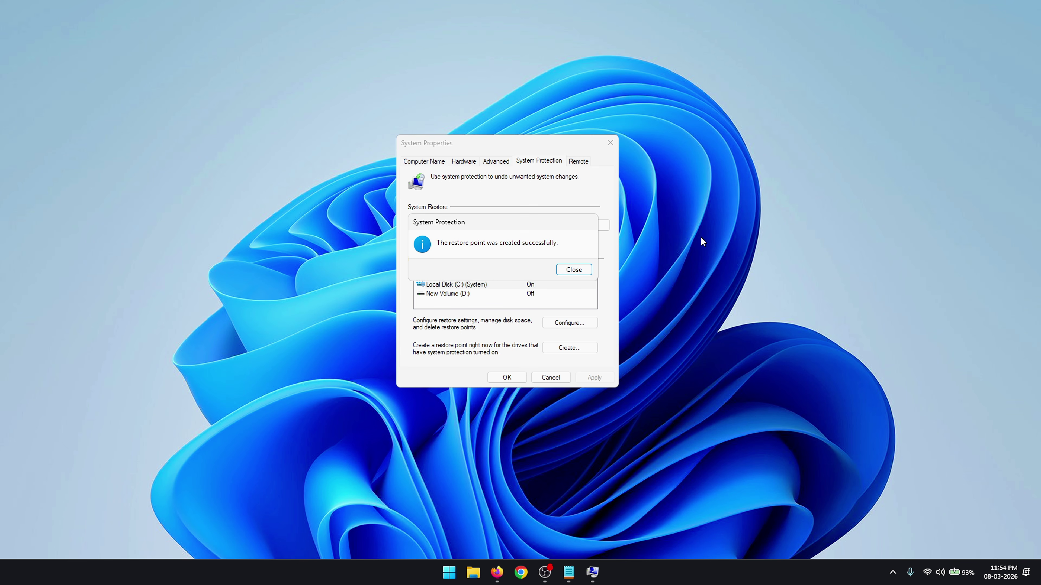
click(578, 270)
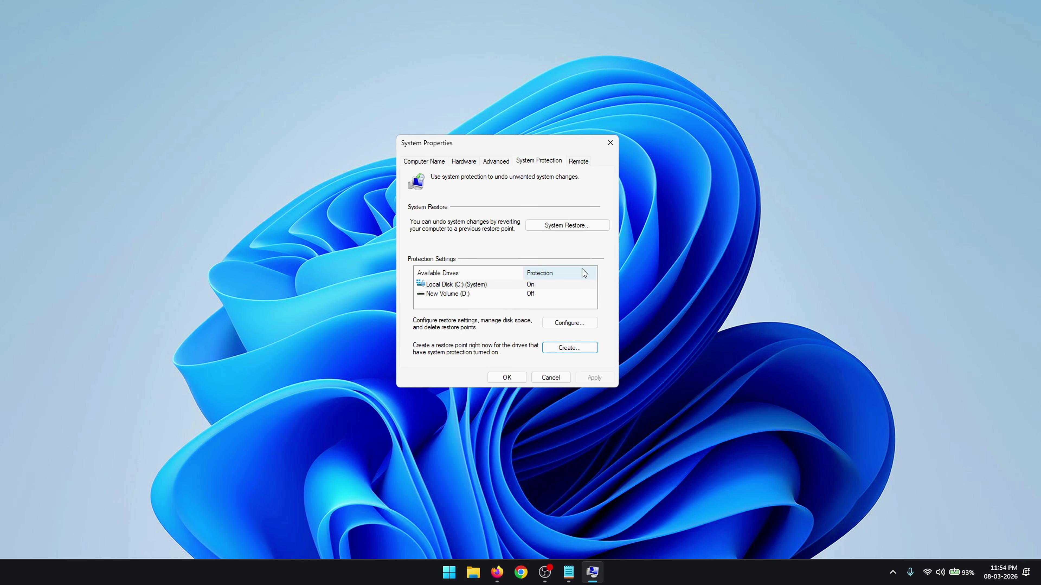
click(515, 377)
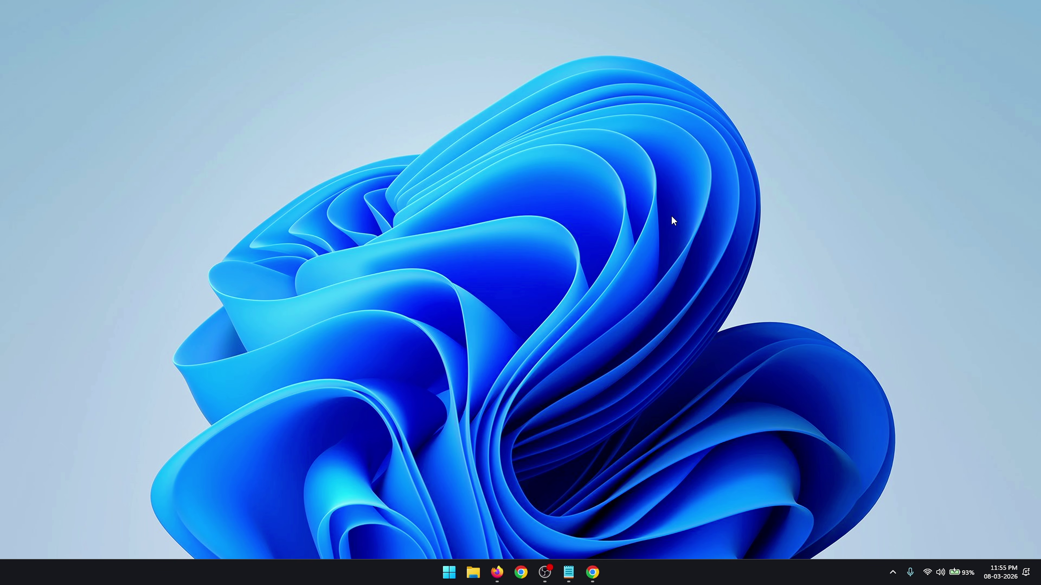
Step: In Chrome, open majorgeeks.com/files/details/speedguide_net_tcp_optimizer.html and download SpeedGuide.net TCP Optimizer, dismissing the ad
click(592, 573)
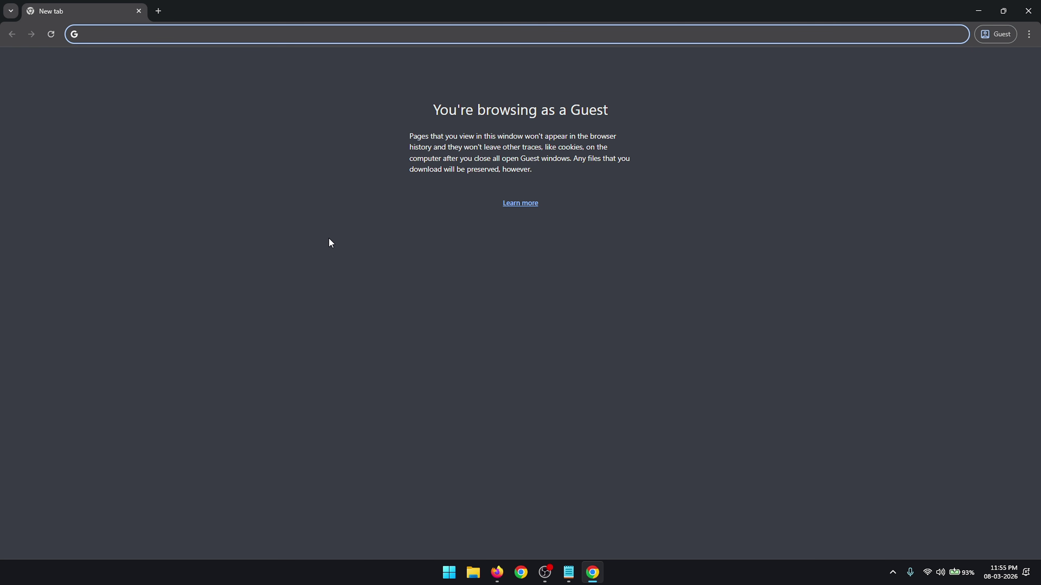
text(https://www.majorgeeks.com/files/details/speedguide_net_tcp_optimizer.html)
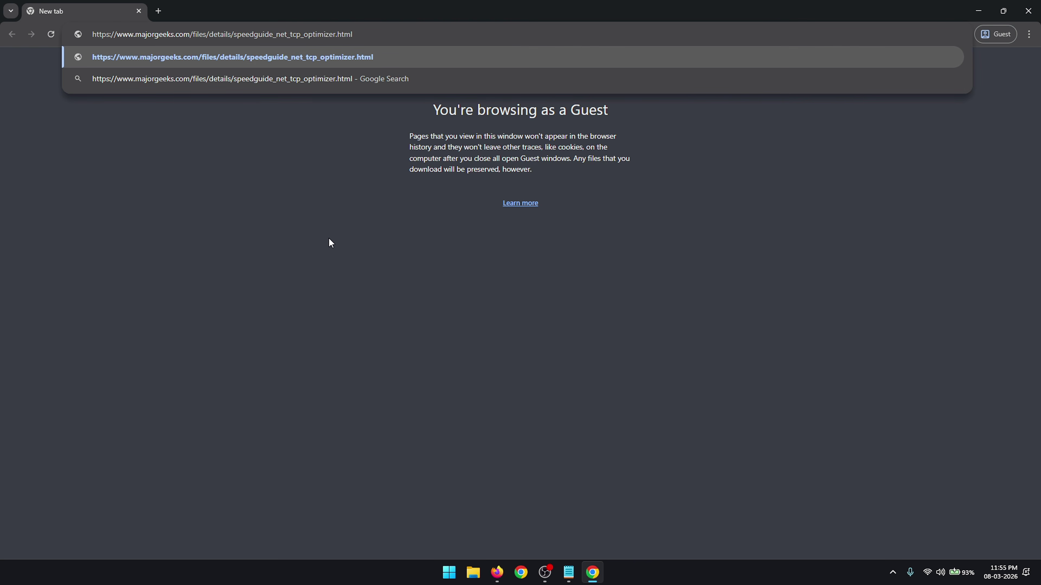
key(Return)
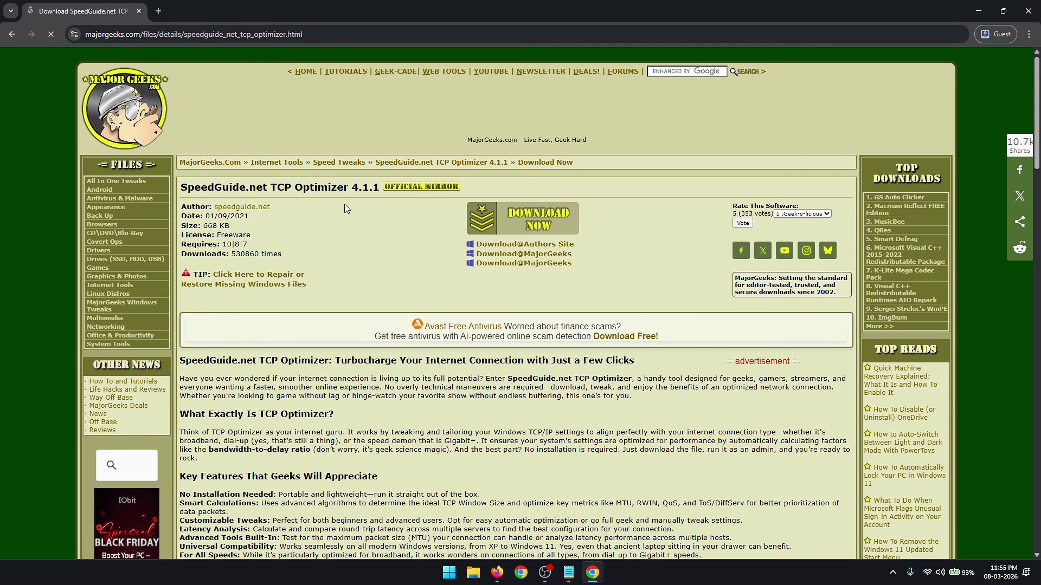
click(479, 232)
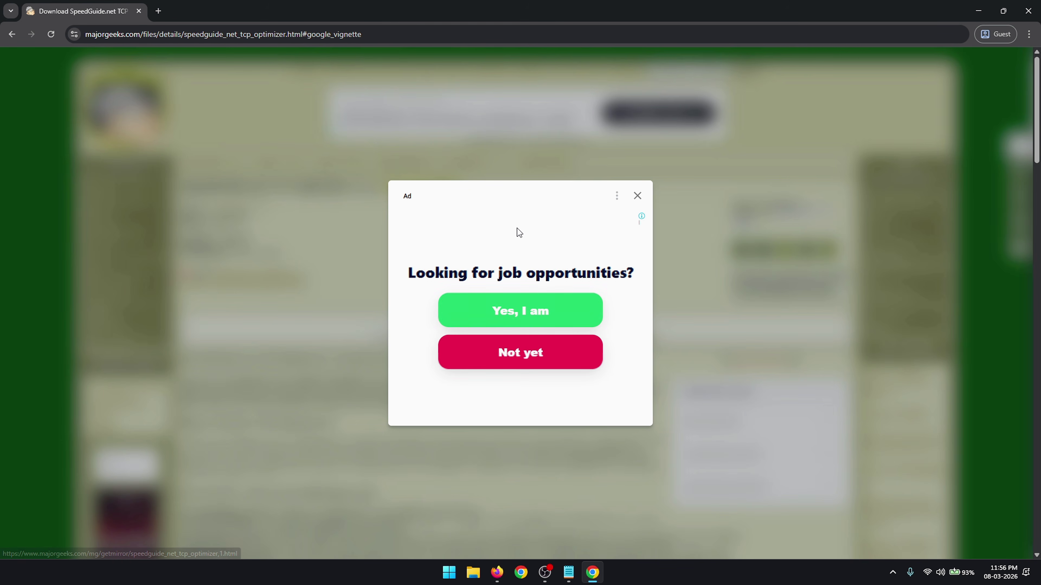
click(638, 199)
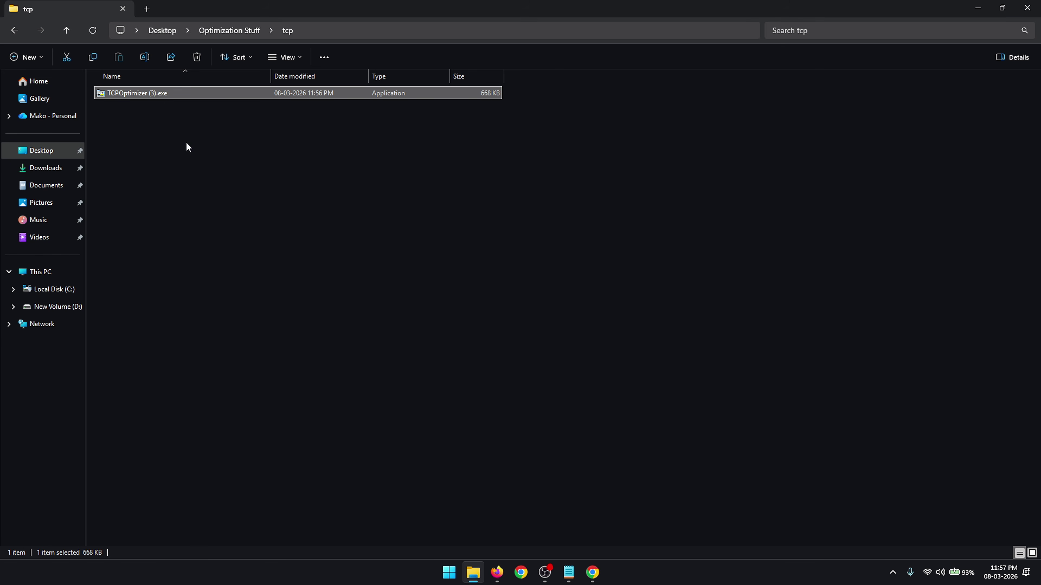
Step: Run TCPOptimizer (3).exe from the tcp folder as administrator and allow it to make changes
right_click(178, 93)
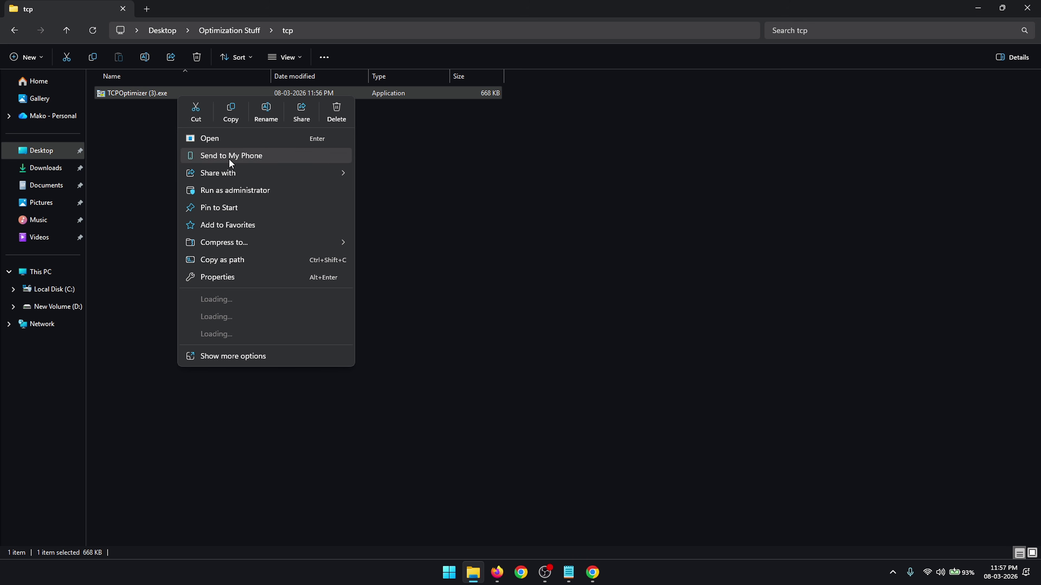
click(291, 192)
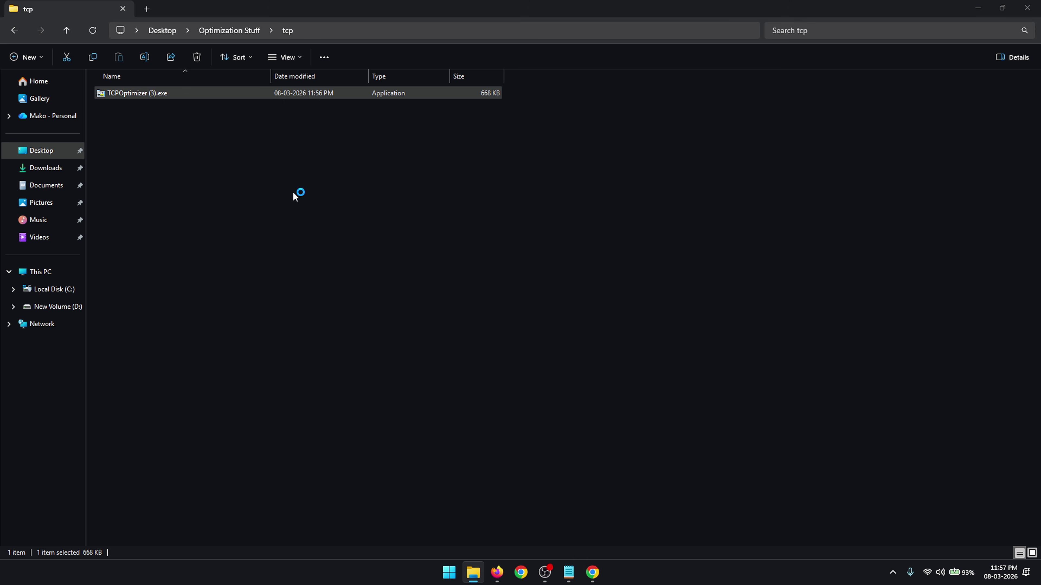
key(alt+y)
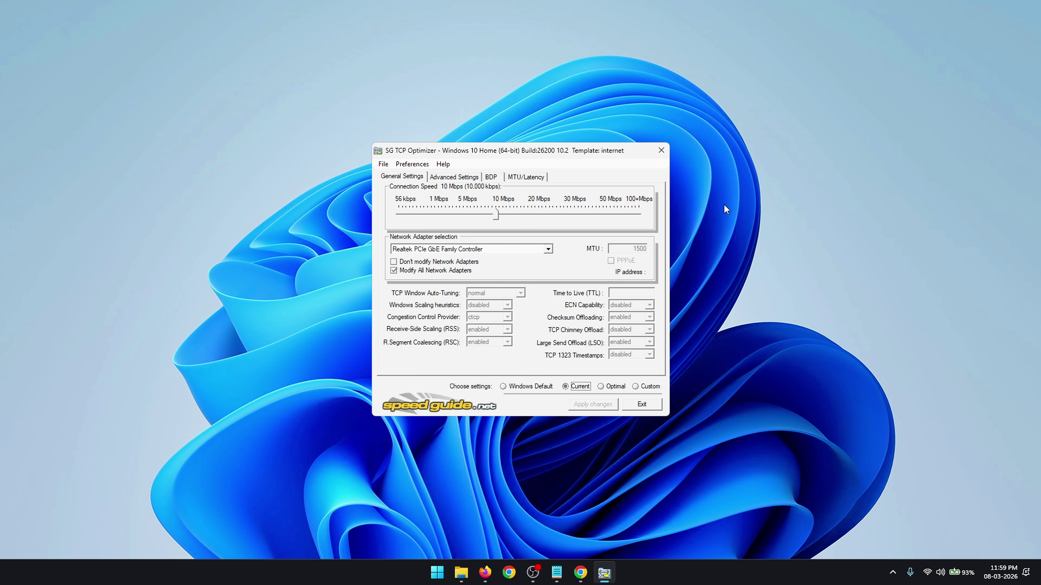
Step: Choose Custom settings for all network adapters and set the connection speed to 100+ Mbps
click(635, 386)
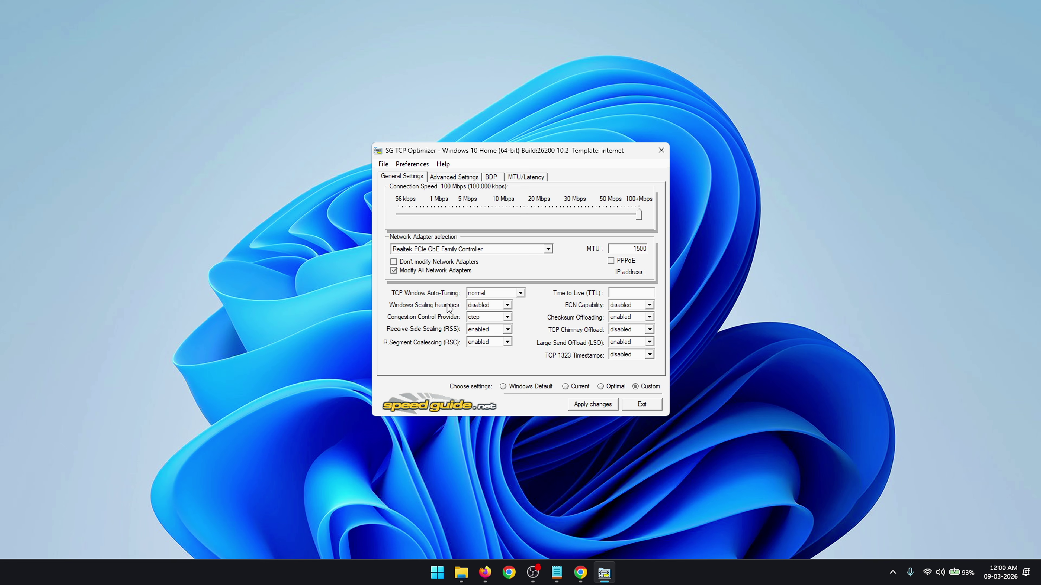
click(394, 273)
click(495, 218)
drag(496, 213, 692, 214)
Step: Set TCP Window Auto-Tuning to experimental and TTL to 64, and disable R.Segment Coalescing, Checksum Offloading and Large Send Offload
click(512, 293)
click(501, 294)
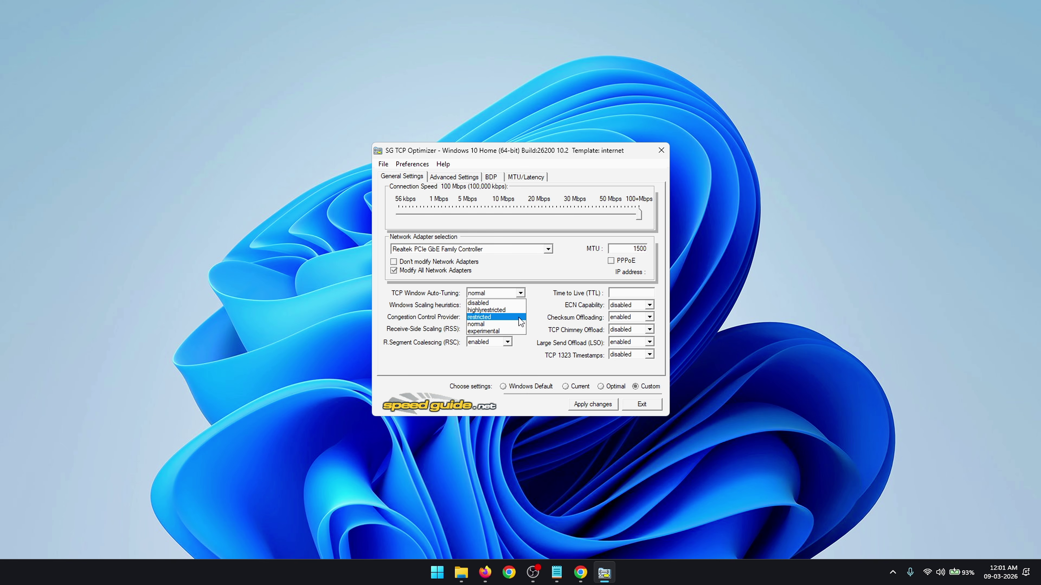
click(517, 332)
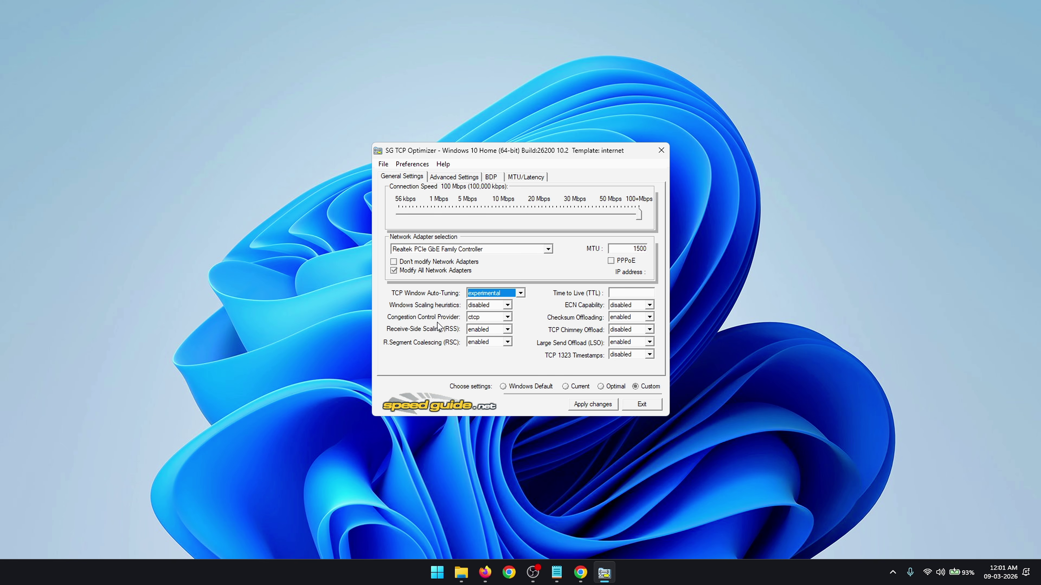
click(479, 343)
click(481, 353)
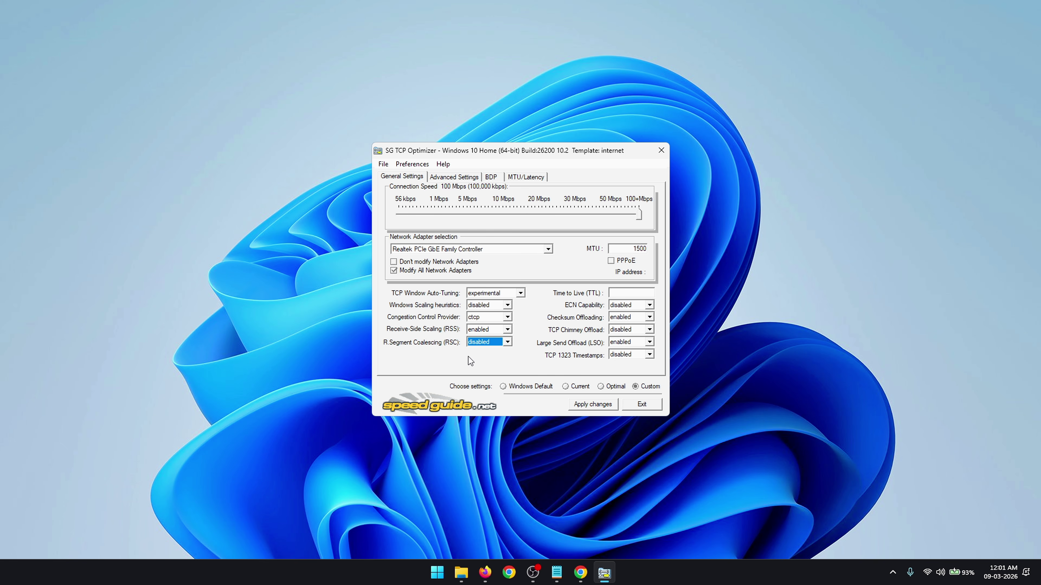
click(639, 294)
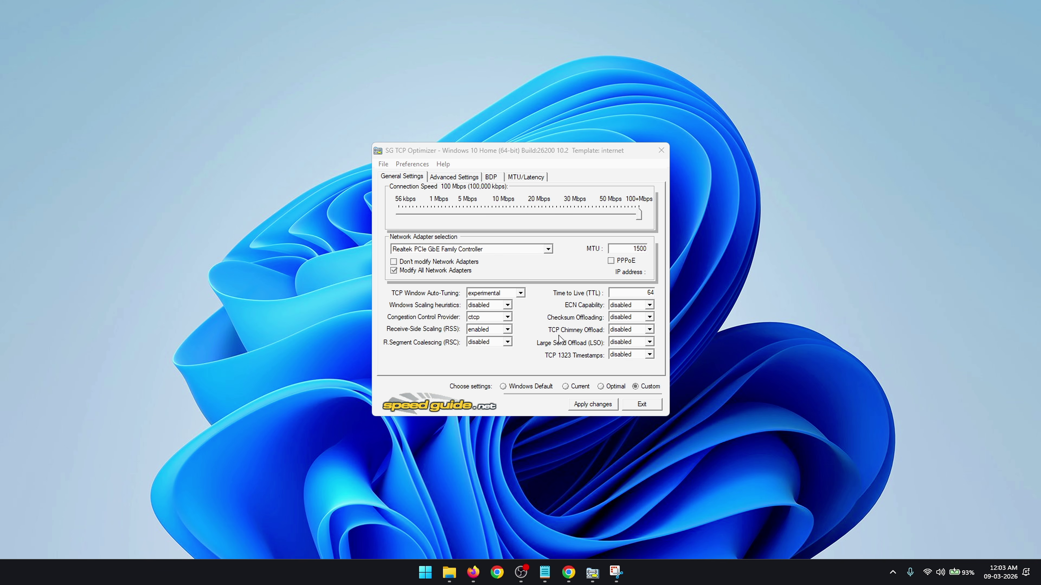
Step: In the advanced settings, set MaxConnectionsPer1_0Server and MaxConnectionsPerServer to 20
click(454, 176)
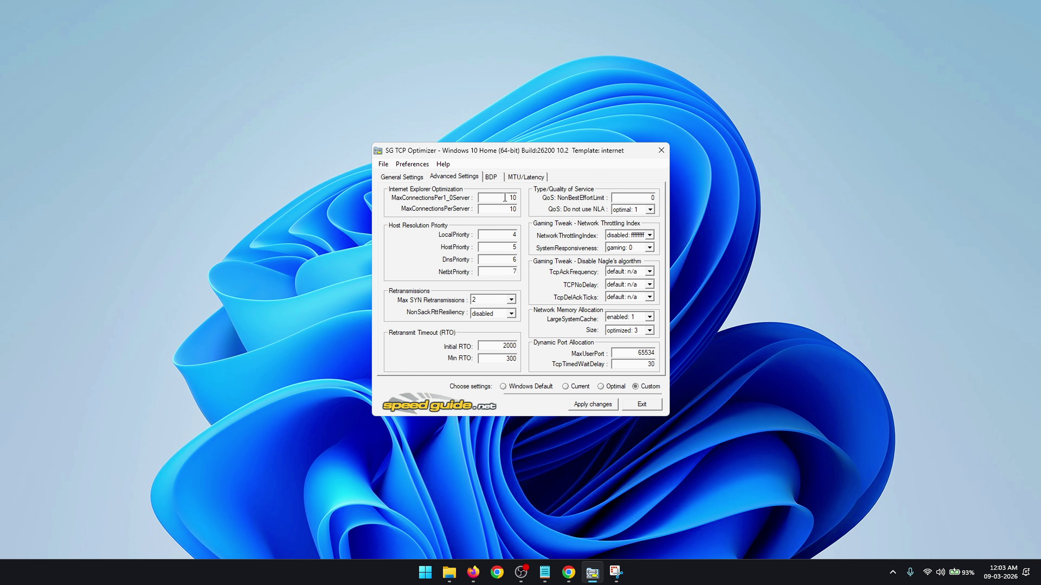
text(2)
double_click(509, 209)
text(20)
Step: Set NetworkThrottlingIndex to disabled, SystemResponsiveness to gaming: 0, TcpAckFrequency to disabled: 1, TCPNoDelay to enabled: 1 and TcpDelAckTicks to disabled: 0
click(616, 237)
click(626, 266)
key(Tab)
click(624, 249)
click(639, 258)
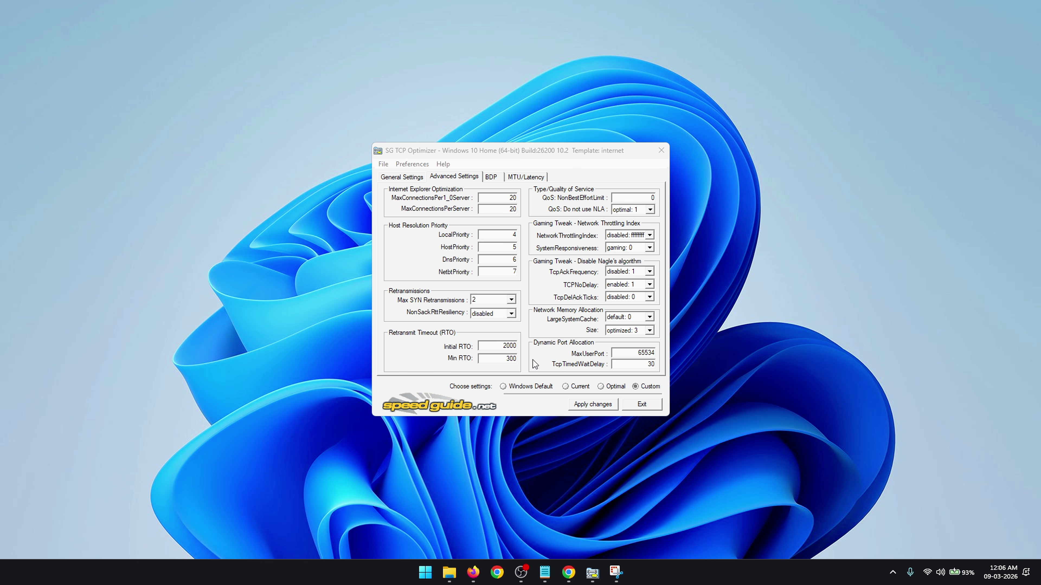
Step: Set LargeSystemCache to disabled: 0 and MaxUserPort to 65534
click(629, 317)
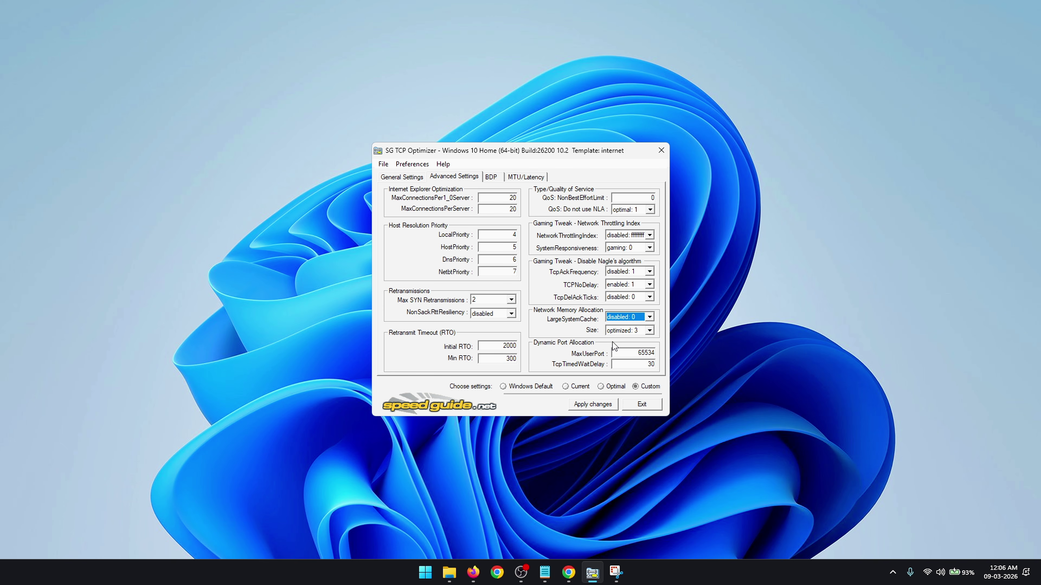
click(632, 353)
double_click(647, 355)
click(623, 353)
Step: Apply the custom TCP settings after reviewing the list of changes, with the Backup option enabled
click(592, 404)
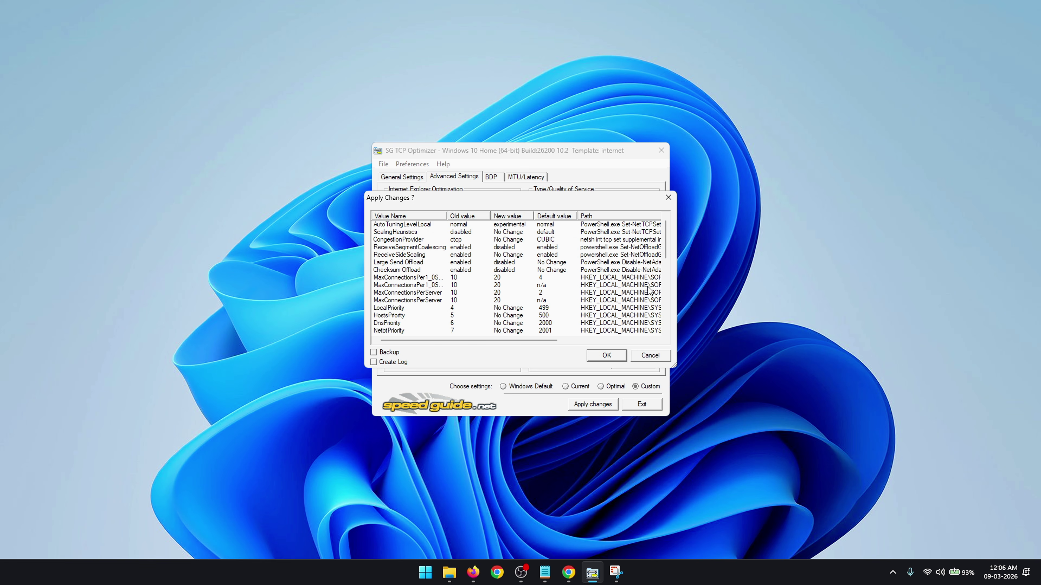
drag(665, 244, 692, 243)
click(374, 353)
click(603, 357)
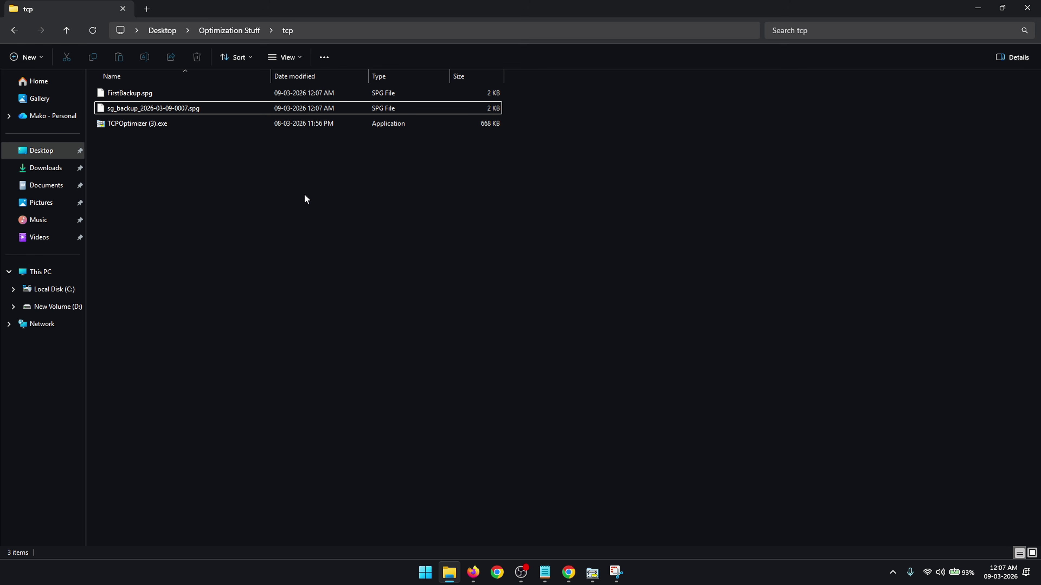
Step: Select sg_backup_2026-03-09-0007.spg in the tcp folder in File Explorer, and accept the reboot offered by TCP Optimizer
click(222, 109)
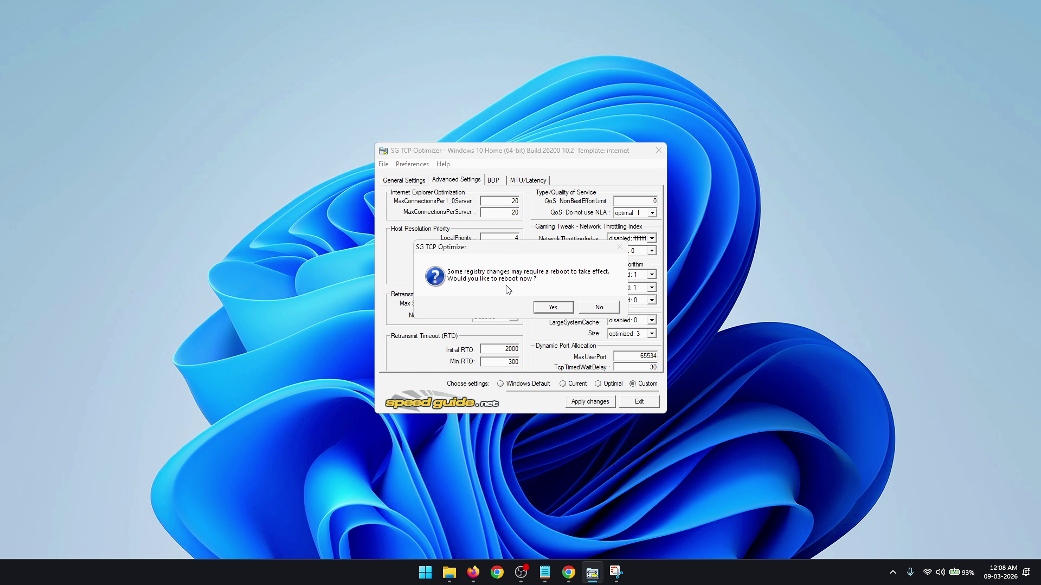
key(Return)
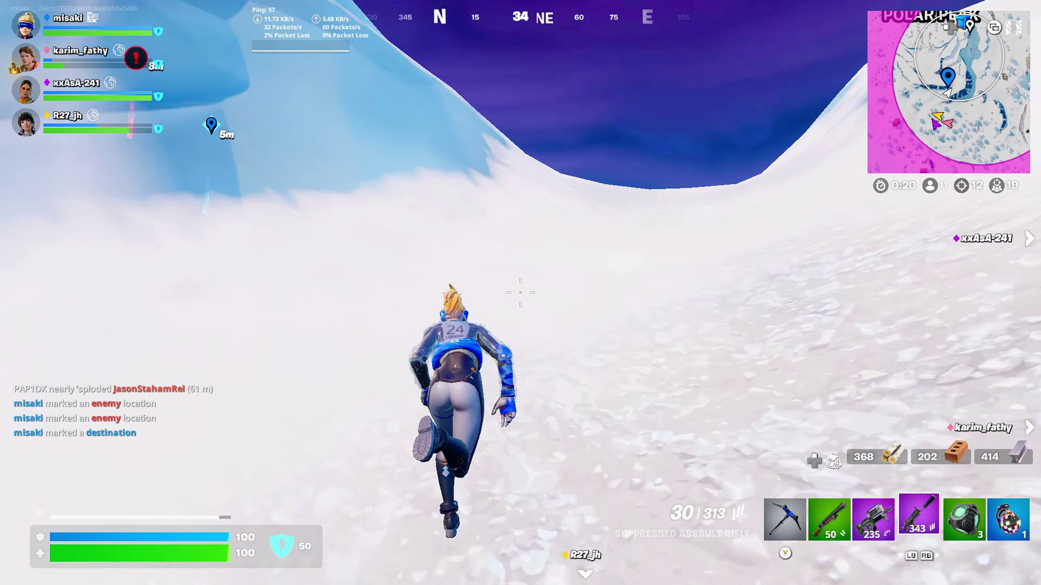